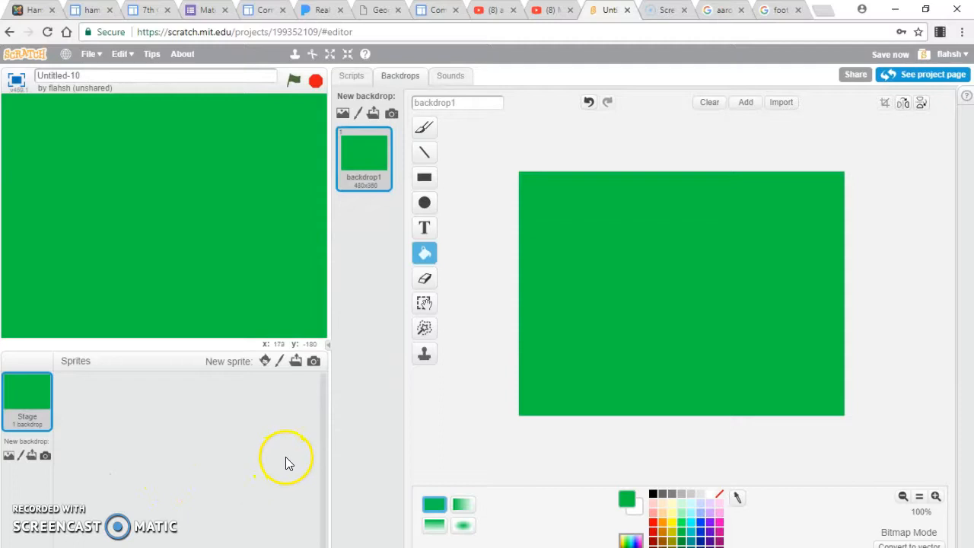
# Step: Save the Aaron Rodgers portrait with the transparent background from the Google image results to the Desktop as aaron
pyautogui.click(720, 15)
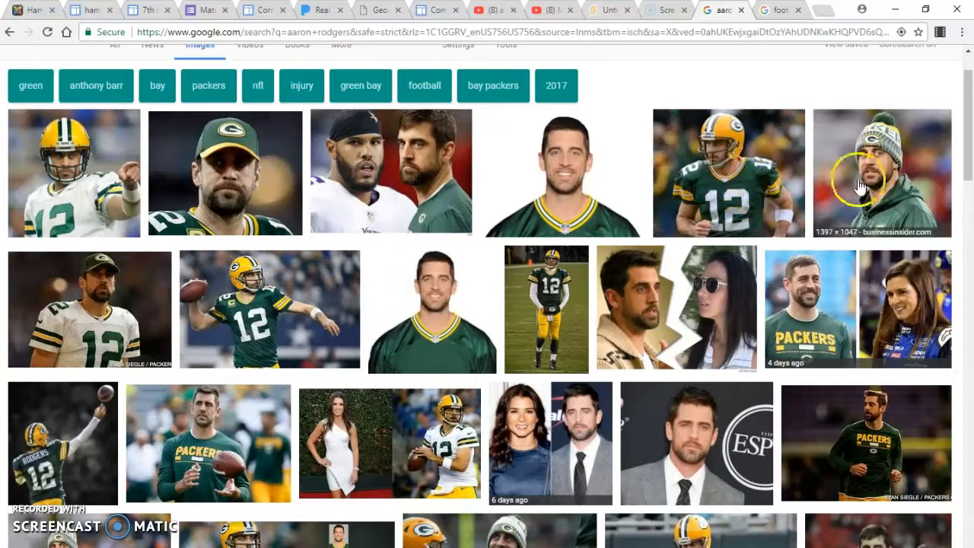
pyautogui.click(564, 190)
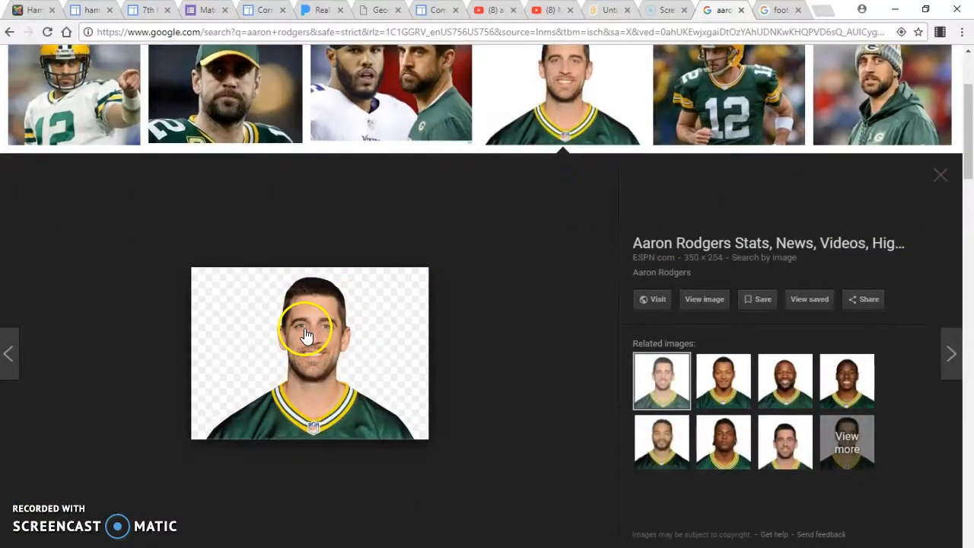
pyautogui.rightClick(305, 332)
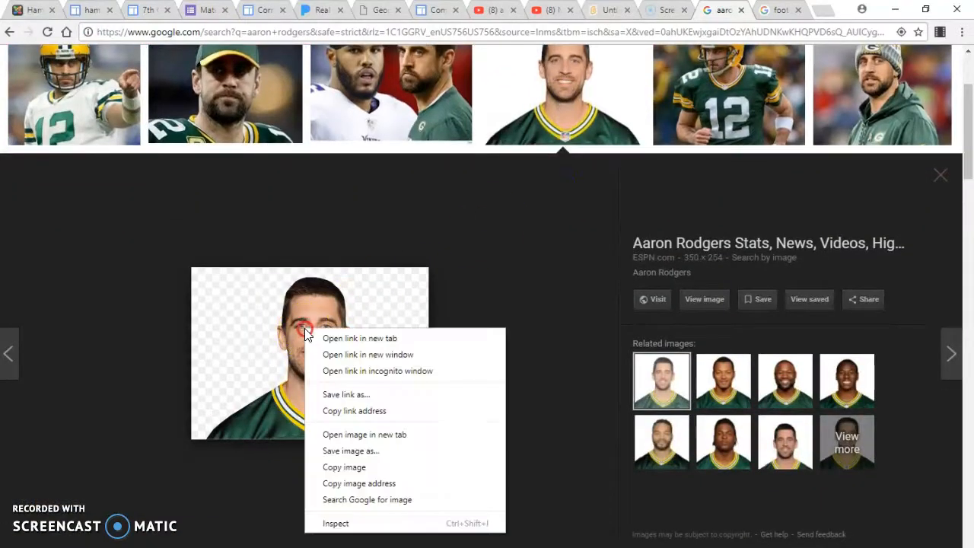
pyautogui.click(354, 451)
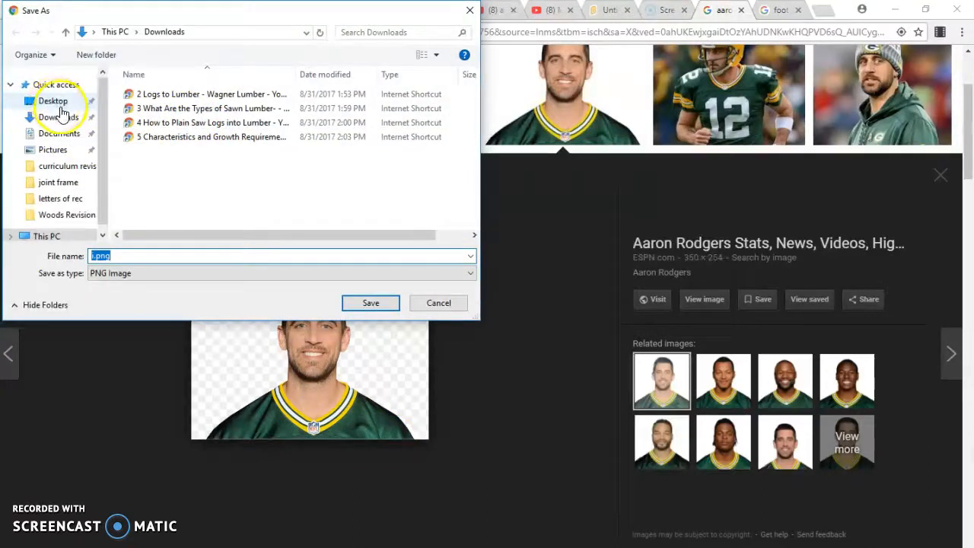
pyautogui.click(55, 102)
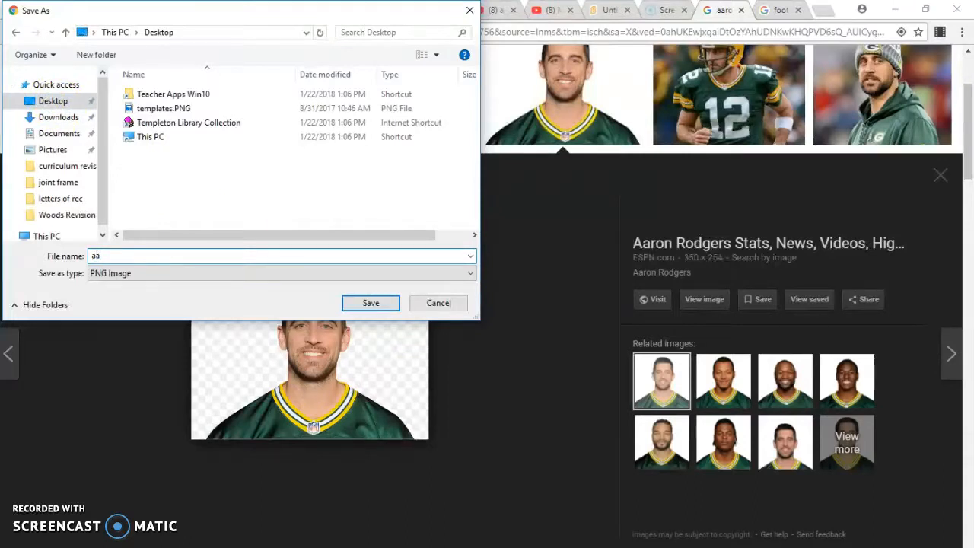
pyautogui.press('Return')
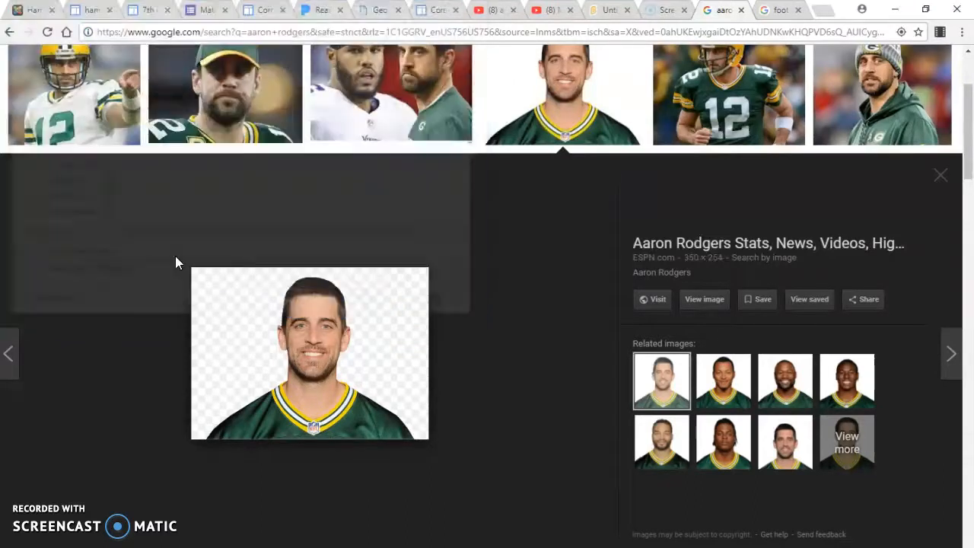
# Step: Switch back to the Scratch project and upload aaron.png from the Desktop as a new sprite
pyautogui.click(607, 11)
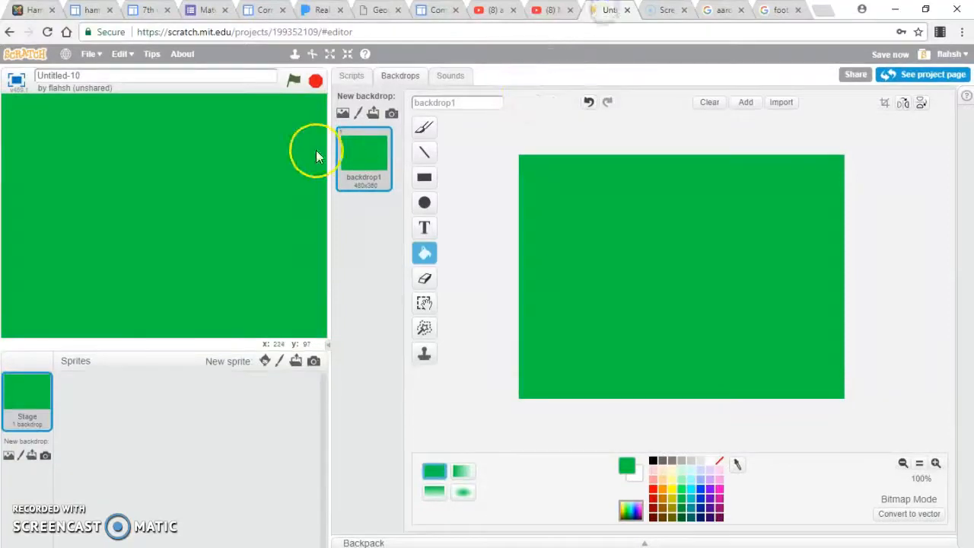
pyautogui.click(295, 361)
pyautogui.click(176, 94)
pyautogui.click(371, 305)
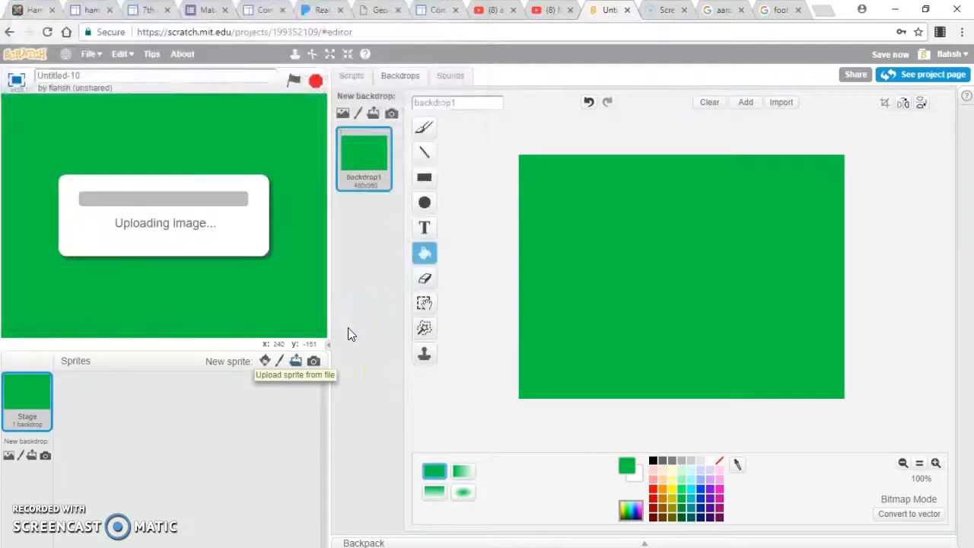
# Step: Move the aaron sprite to the left half of the stage and shrink it to a small head-and-shoulders figure
pyautogui.moveTo(134, 248); pyautogui.dragTo(198, 243)
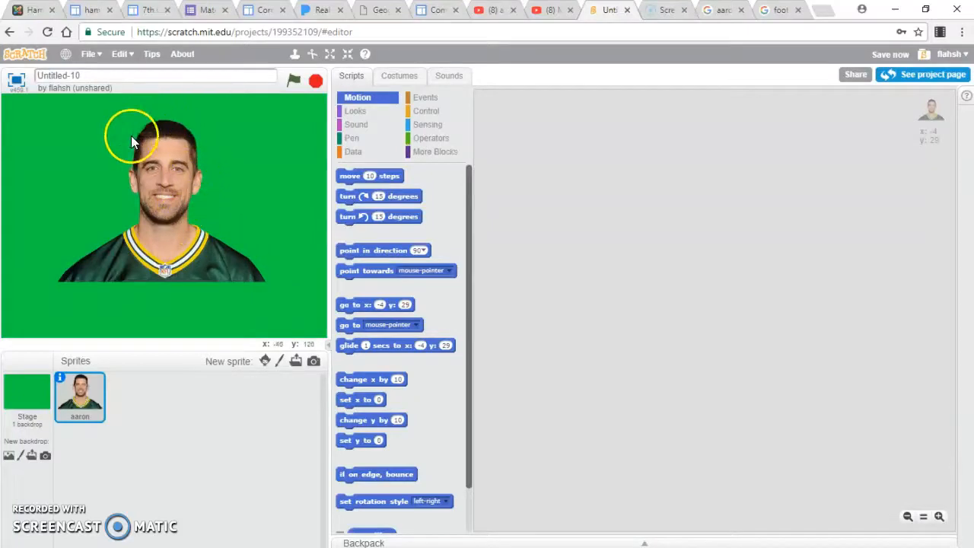
pyautogui.moveTo(154, 221); pyautogui.dragTo(96, 223)
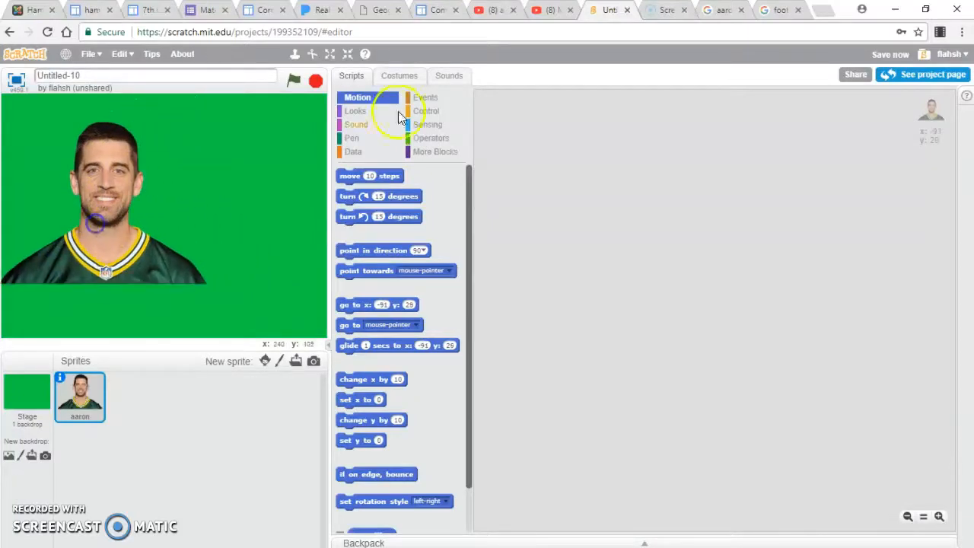
pyautogui.click(92, 183)
pyautogui.click(93, 184)
pyautogui.click(94, 185)
pyautogui.click(96, 185)
pyautogui.click(99, 187)
pyautogui.click(102, 186)
pyautogui.click(104, 186)
pyautogui.doubleClick(105, 185)
pyautogui.doubleClick(103, 185)
pyautogui.click(102, 187)
pyautogui.doubleClick(107, 190)
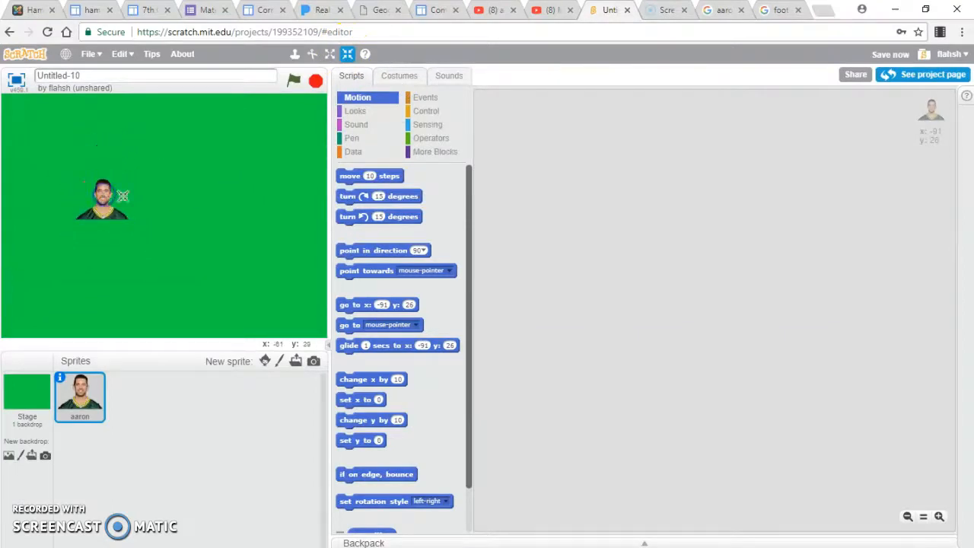
# Step: Save the Aaron Rodgers photo with the green cap and dark background from Google Images to the Desktop as aaron 2
pyautogui.click(718, 11)
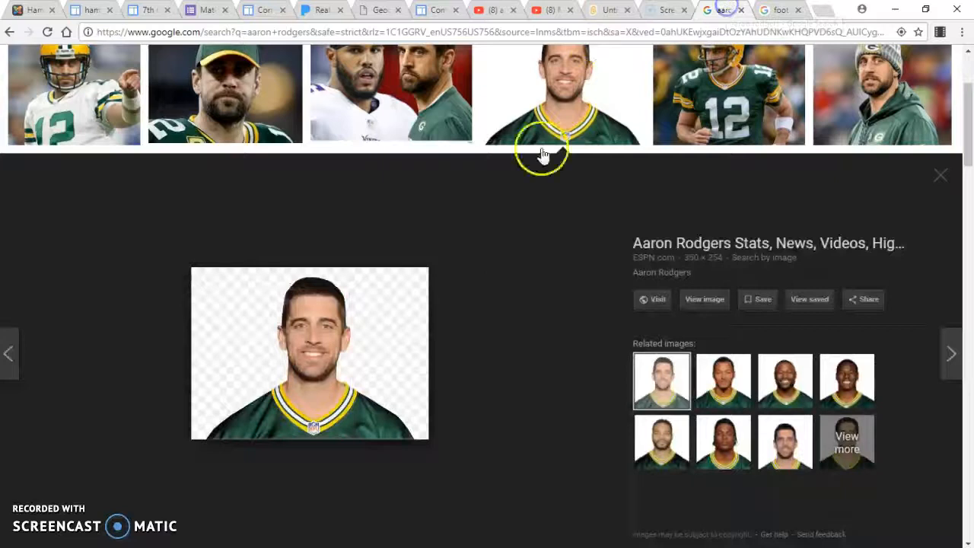
pyautogui.scroll(1, 515, 224)
pyautogui.scroll(1, 457, 297)
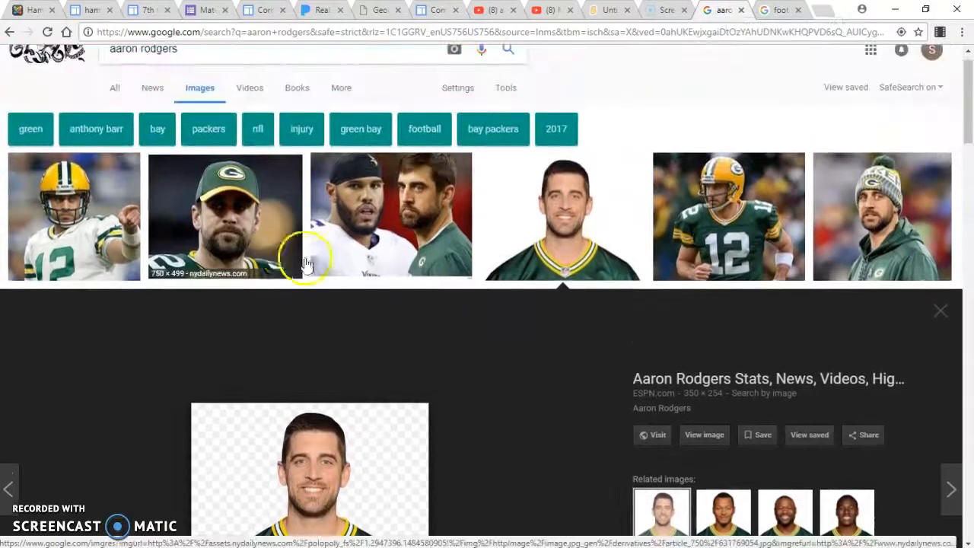
pyautogui.click(228, 229)
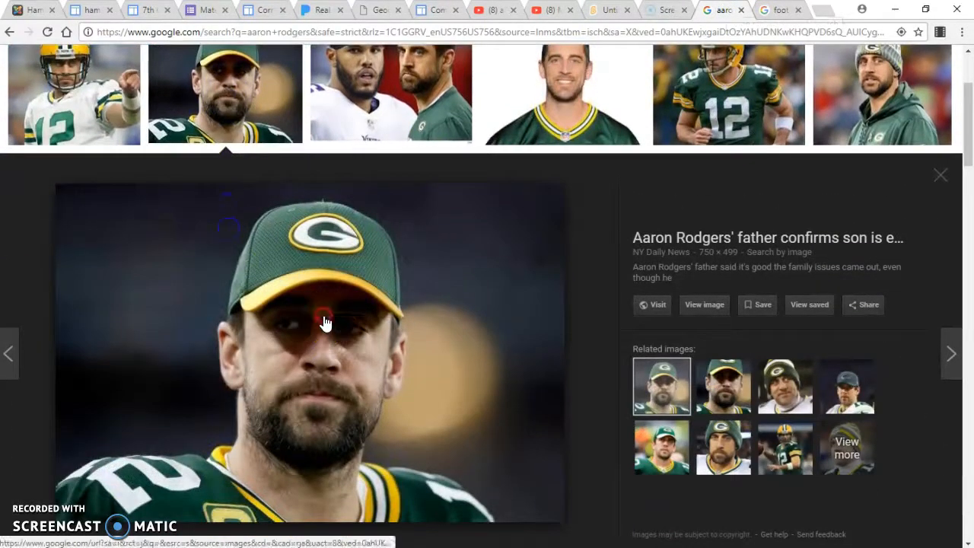
pyautogui.rightClick(324, 315)
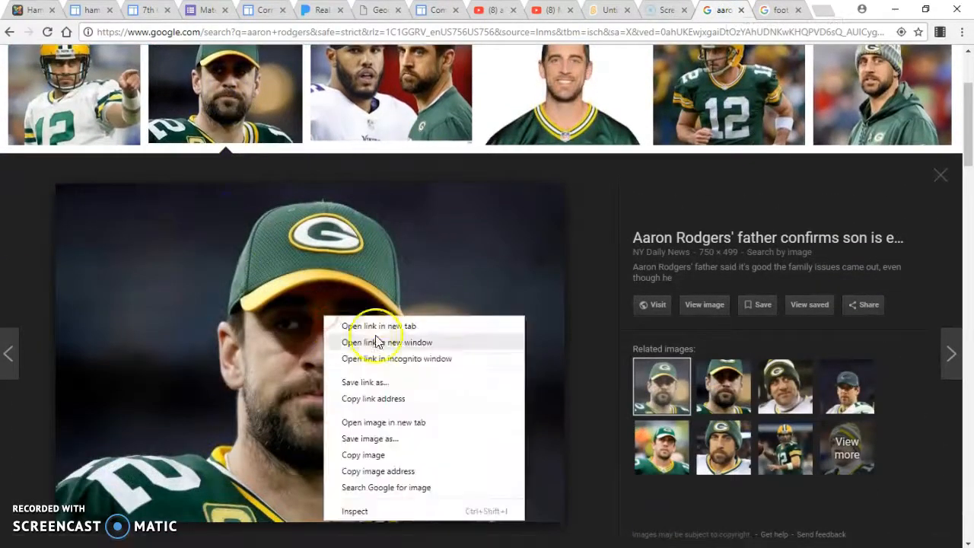
pyautogui.click(399, 439)
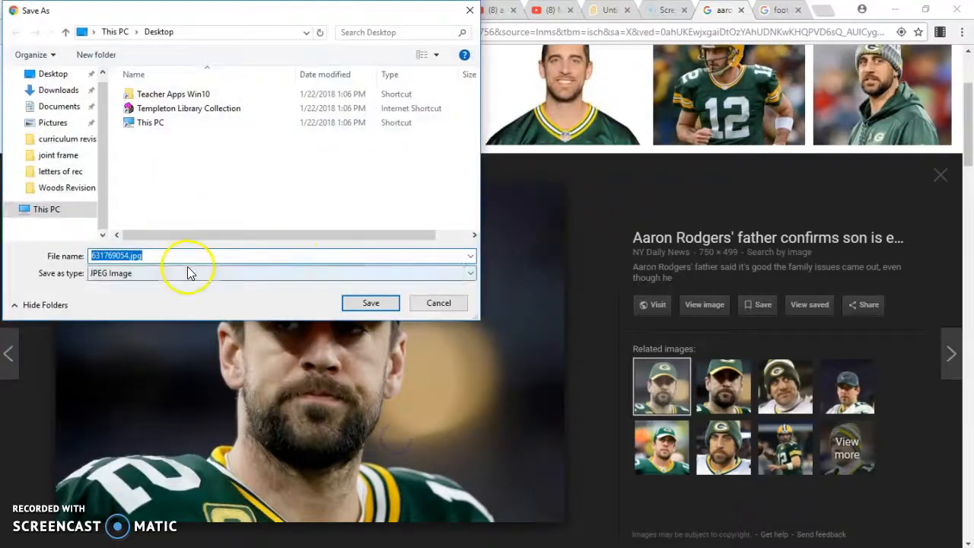
pyautogui.write('aaron')
pyautogui.press('Return')
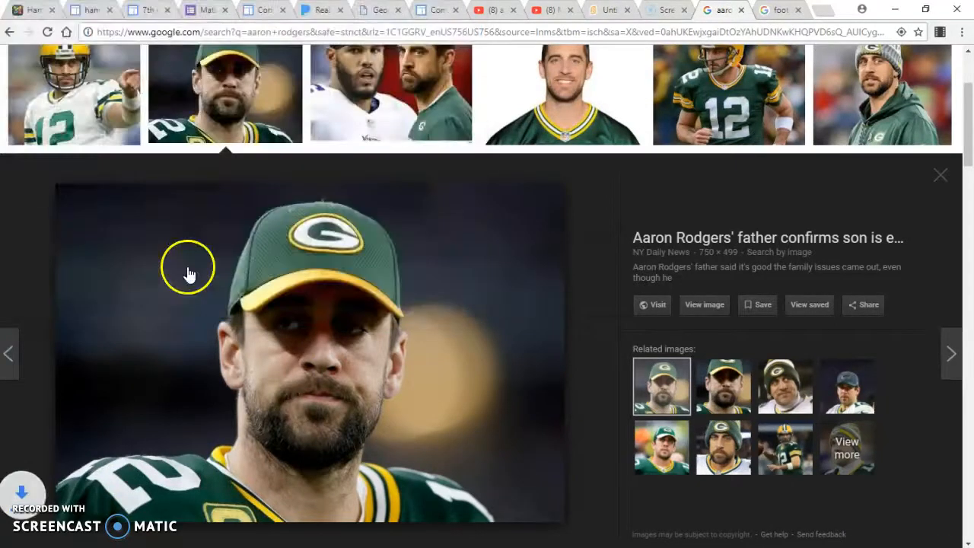
# Step: Switch to the Scratch project, upload aaron 2.jpg as a new sprite and place it near the middle of the stage
pyautogui.click(601, 15)
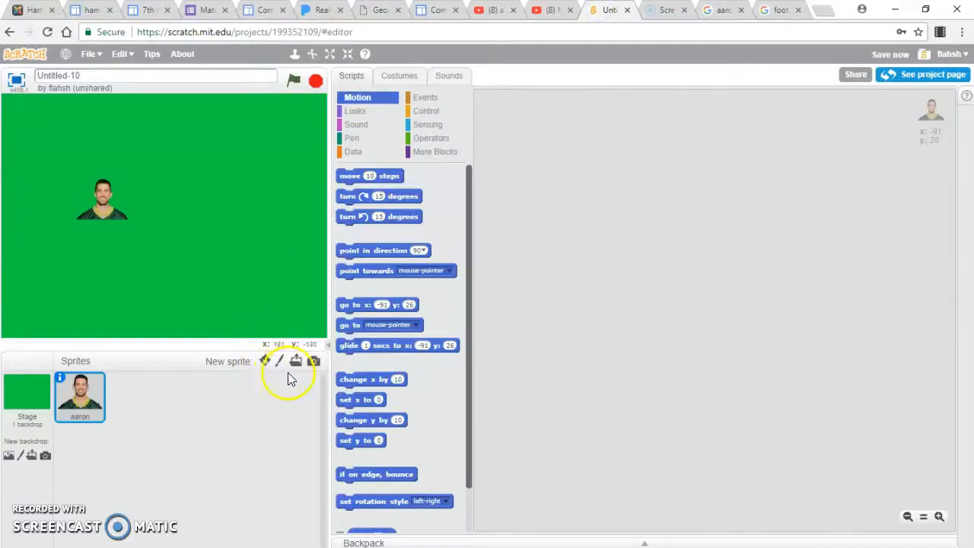
pyautogui.click(296, 360)
pyautogui.doubleClick(163, 94)
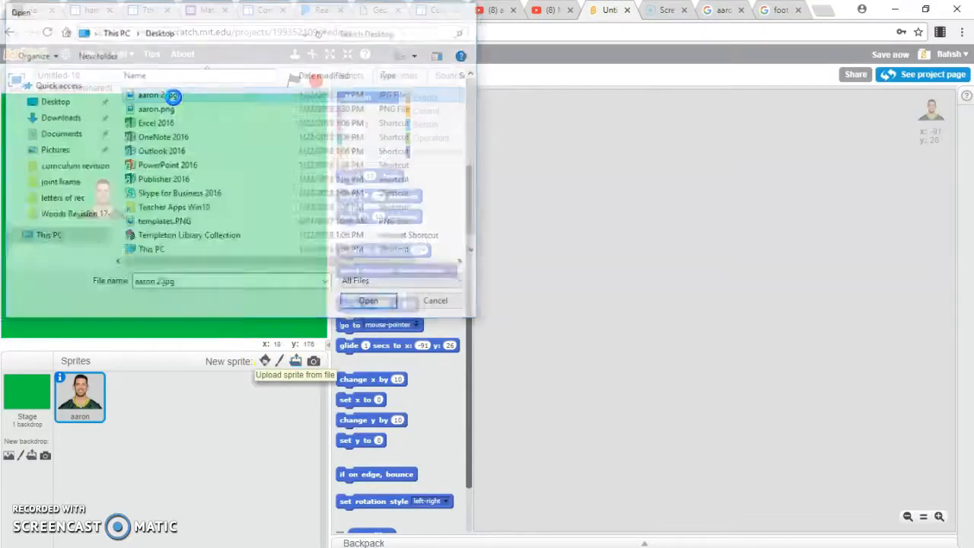
pyautogui.moveTo(240, 222); pyautogui.dragTo(211, 198)
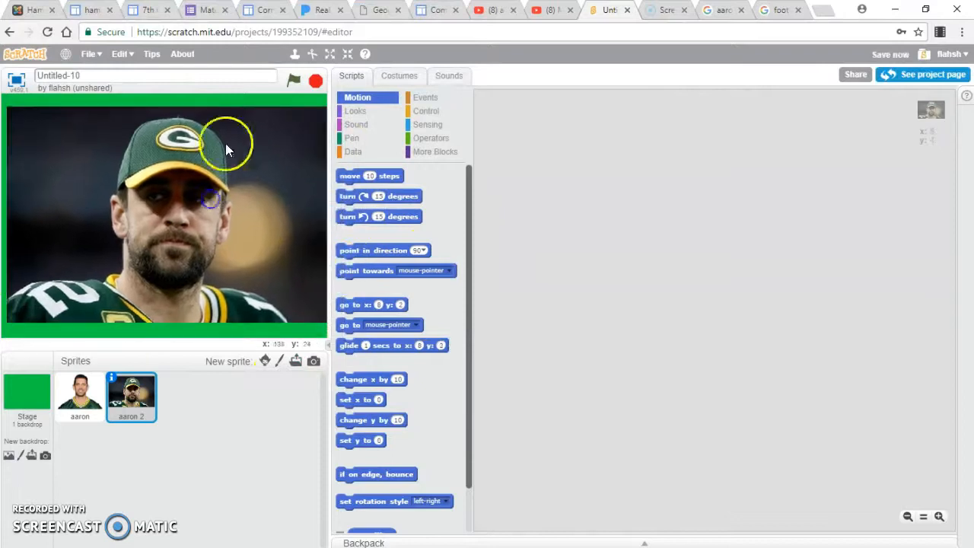
pyautogui.click(214, 223)
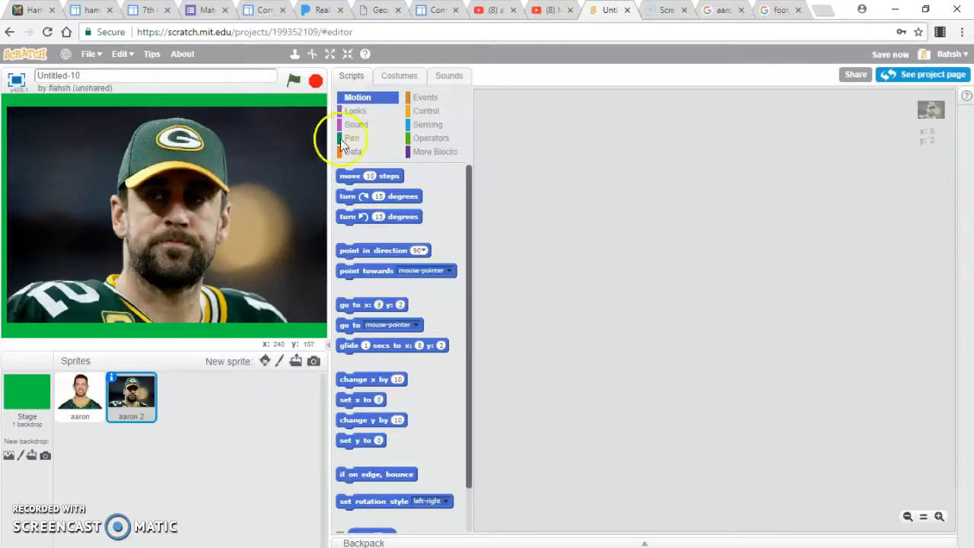
# Step: Open the aaron 2 sprite's costume for editing and set the eraser to its maximum width
pyautogui.click(399, 77)
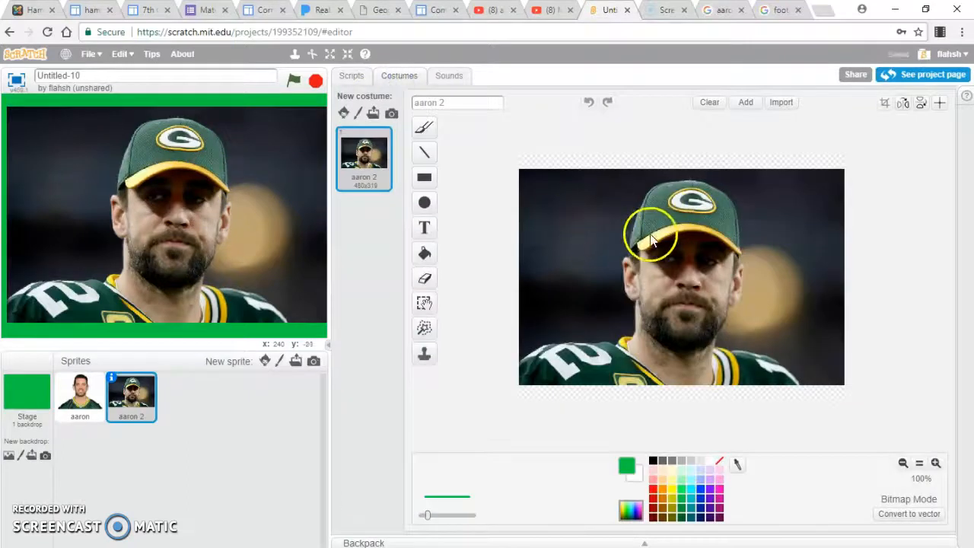
pyautogui.click(425, 153)
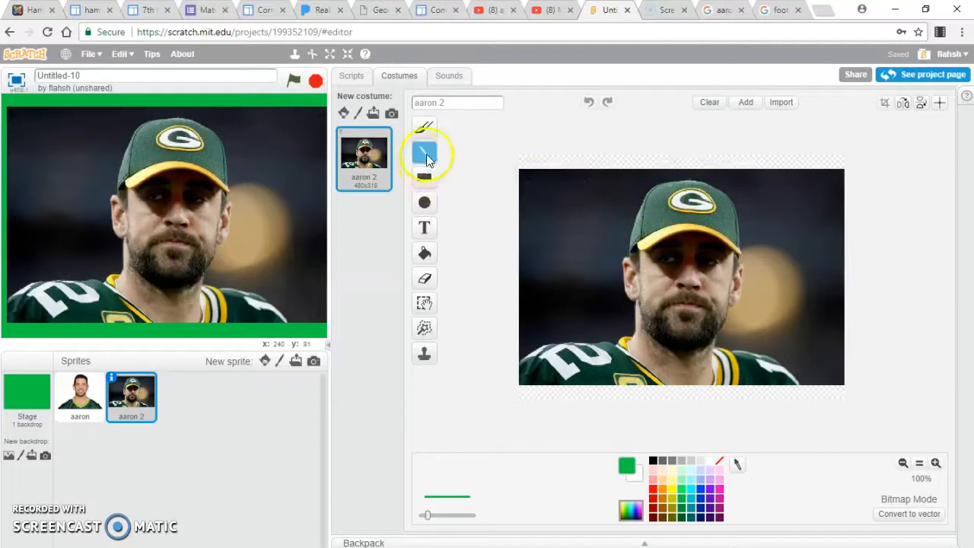
pyautogui.click(424, 282)
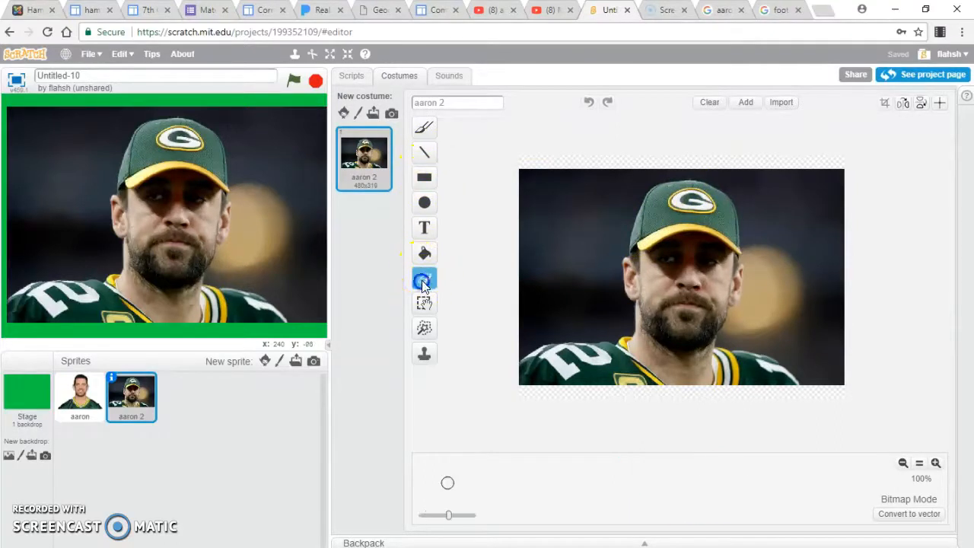
pyautogui.moveTo(451, 524); pyautogui.dragTo(524, 513)
pyautogui.moveTo(618, 165)
pyautogui.mouseDown()
pyautogui.moveTo(583, 193)
pyautogui.moveTo(596, 225)
pyautogui.moveTo(591, 294)
pyautogui.moveTo(585, 310)
pyautogui.moveTo(556, 319)
pyautogui.mouseUp()
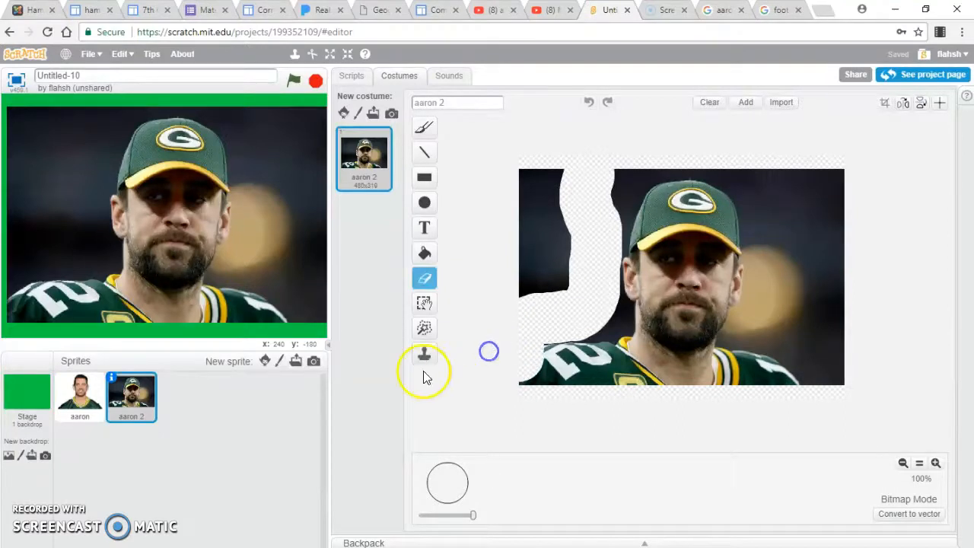
pyautogui.click(585, 104)
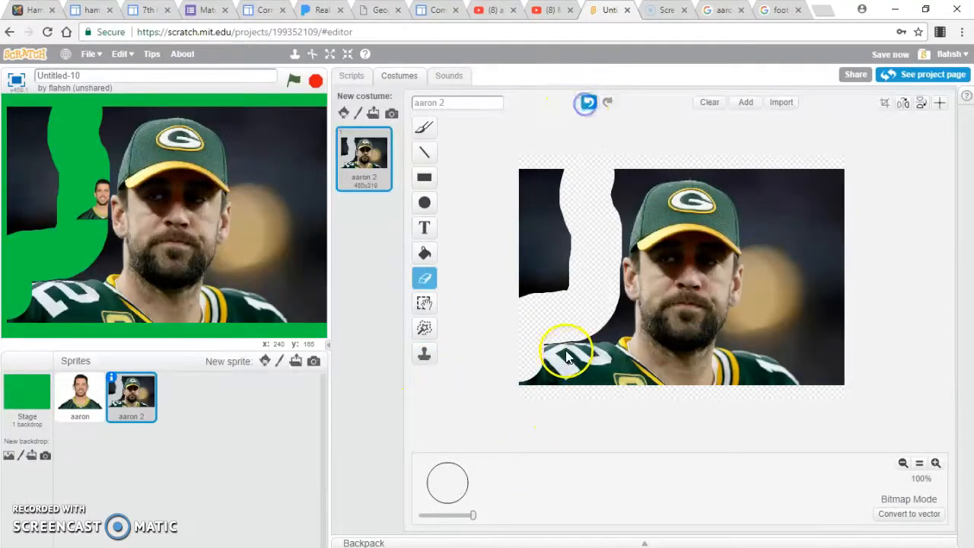
pyautogui.click(588, 102)
# Step: Erase background on the left side of the aaron 2 costume, reducing the eraser width to trim closely along the jersey's shoulder
pyautogui.moveTo(561, 300)
pyautogui.mouseDown()
pyautogui.moveTo(558, 191)
pyautogui.moveTo(520, 230)
pyautogui.moveTo(570, 283)
pyautogui.moveTo(570, 169)
pyautogui.mouseUp()
pyautogui.click(936, 463)
pyautogui.click(937, 463)
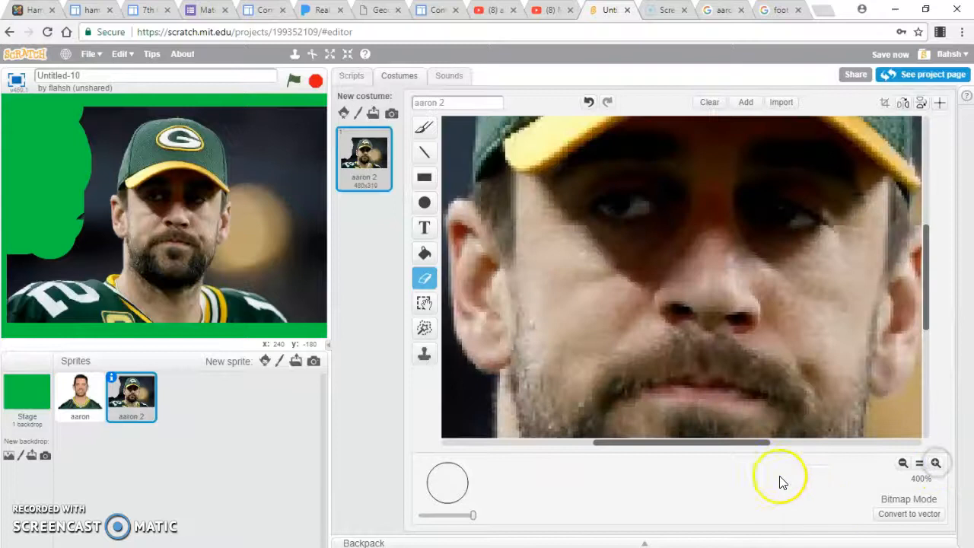
pyautogui.moveTo(614, 445); pyautogui.dragTo(476, 443)
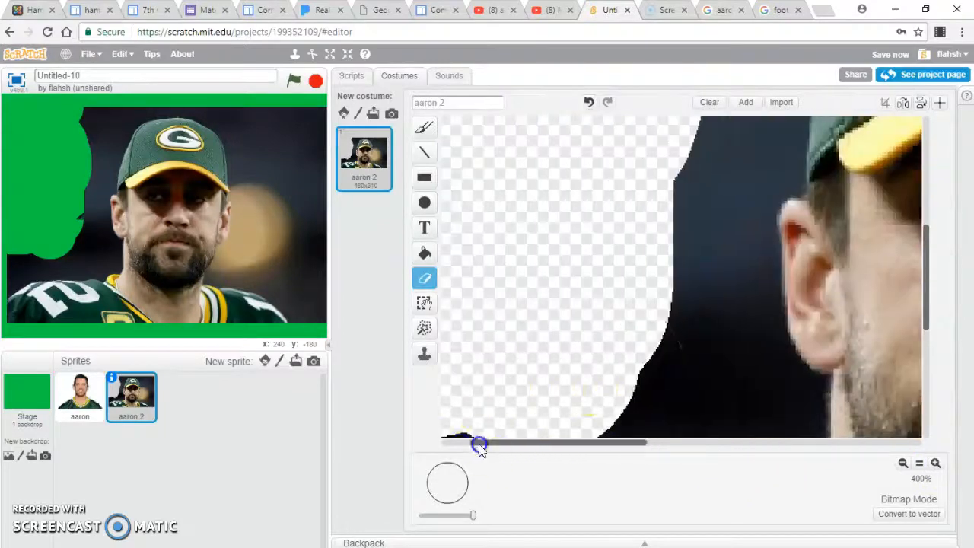
pyautogui.moveTo(928, 303); pyautogui.dragTo(928, 384)
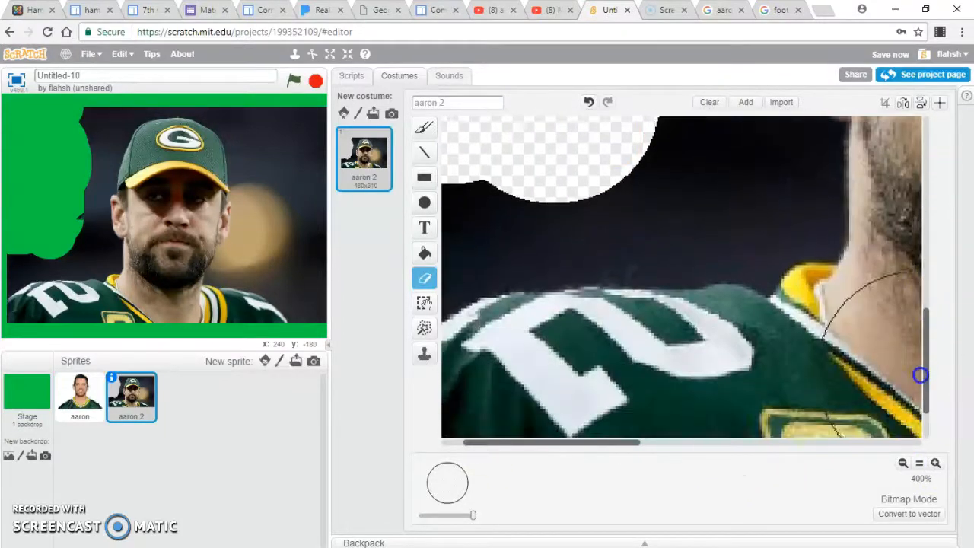
pyautogui.moveTo(473, 516); pyautogui.dragTo(446, 516)
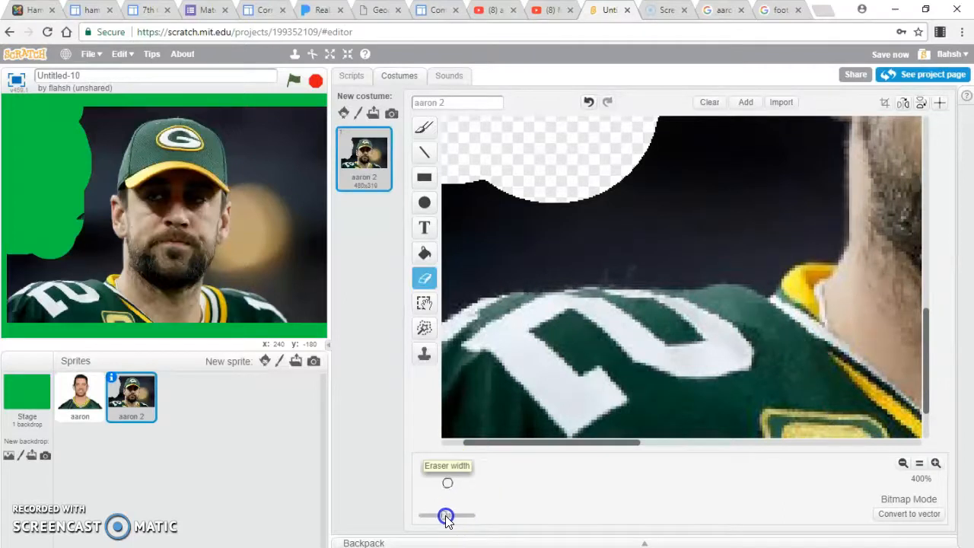
pyautogui.moveTo(500, 189); pyautogui.dragTo(508, 261)
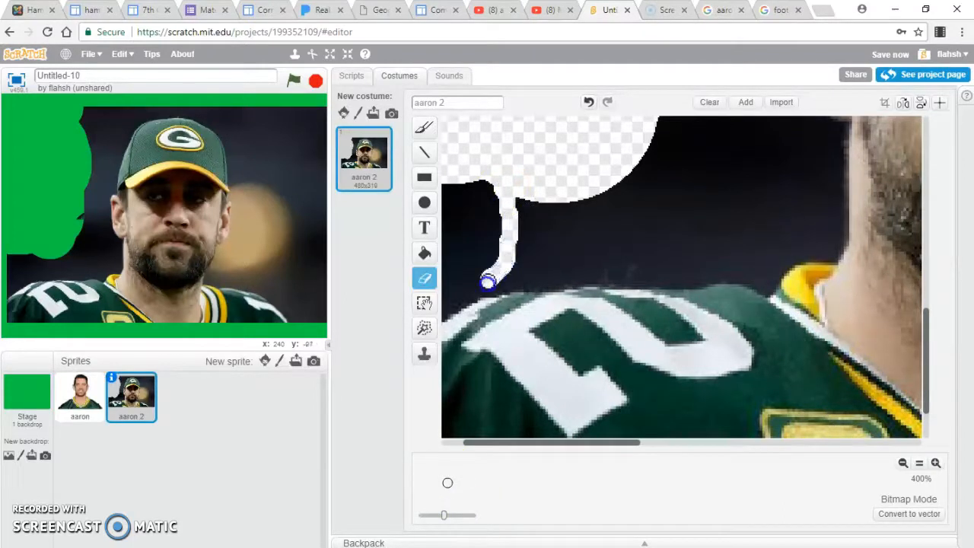
pyautogui.moveTo(465, 292); pyautogui.dragTo(441, 316)
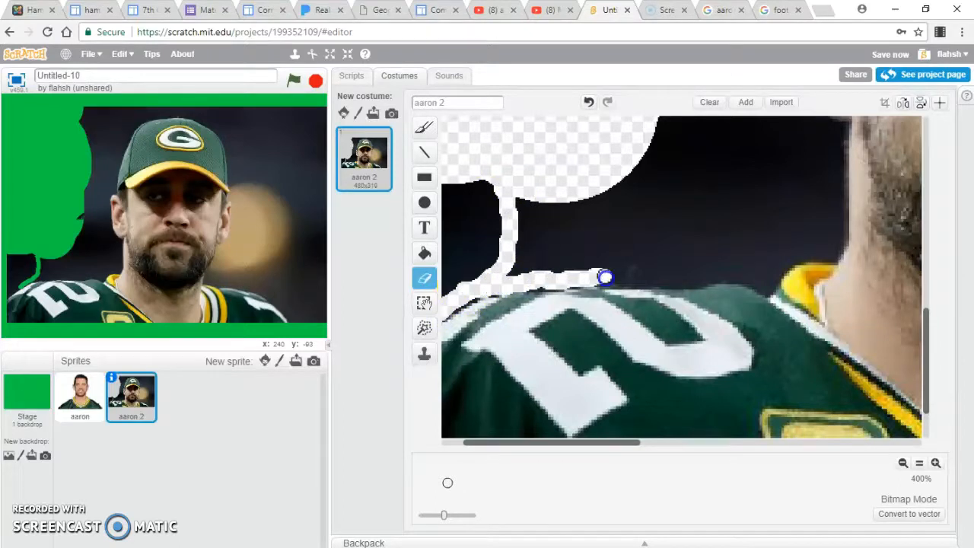
pyautogui.moveTo(727, 274)
pyautogui.mouseDown()
pyautogui.moveTo(617, 178)
pyautogui.moveTo(564, 206)
pyautogui.moveTo(571, 244)
pyautogui.moveTo(623, 262)
pyautogui.mouseUp()
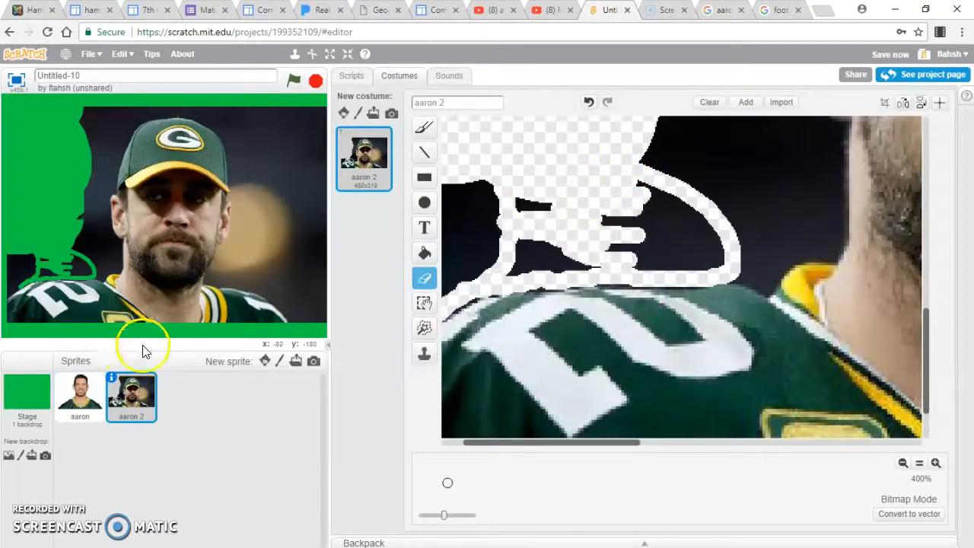
pyautogui.click(903, 464)
pyautogui.click(905, 465)
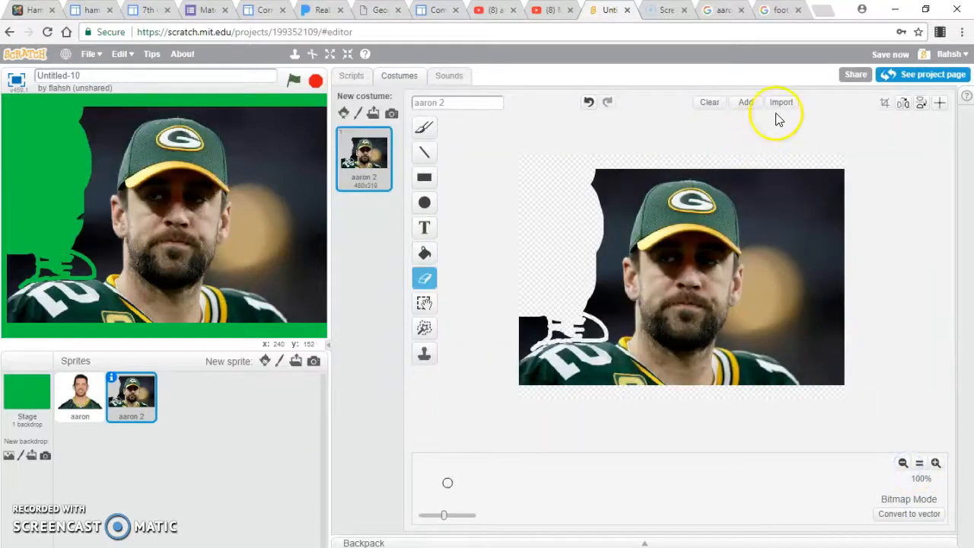
# Step: Switch to the Google Images football results, refine the search to football clipart and browse for a suitable football picture
pyautogui.click(778, 11)
pyautogui.scroll(-6, 543, 322)
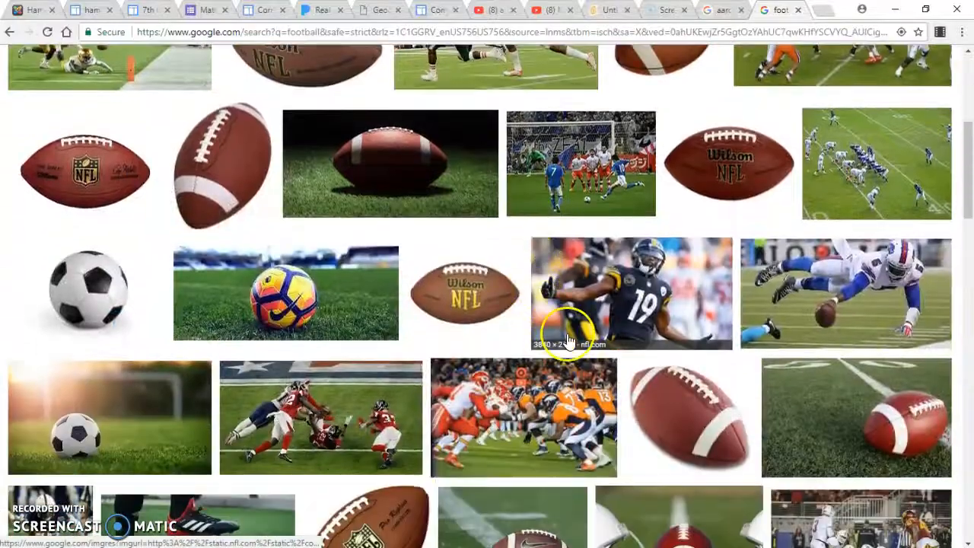
pyautogui.scroll(-3, 567, 341)
pyautogui.scroll(5, 609, 330)
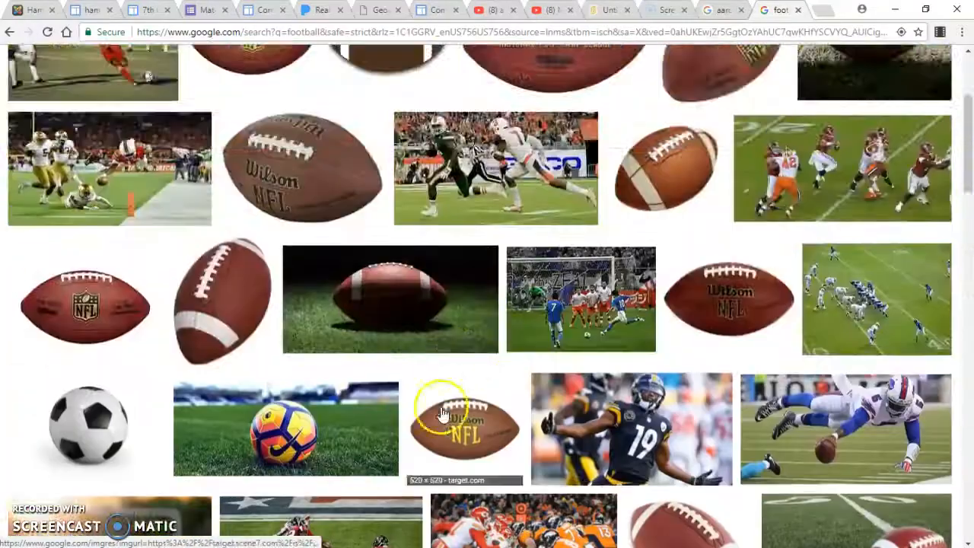
pyautogui.scroll(-8, 457, 404)
pyautogui.scroll(-10, 485, 416)
pyautogui.scroll(-12, 491, 395)
pyautogui.scroll(5, 476, 356)
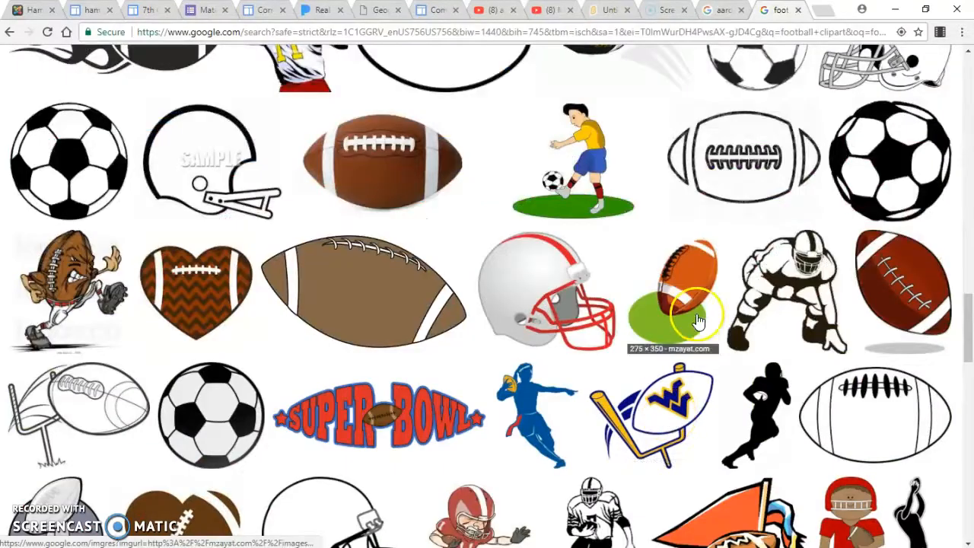
# Step: Save the clipart of an orange football on a green oval to the Desktop as images.jpg
pyautogui.click(698, 322)
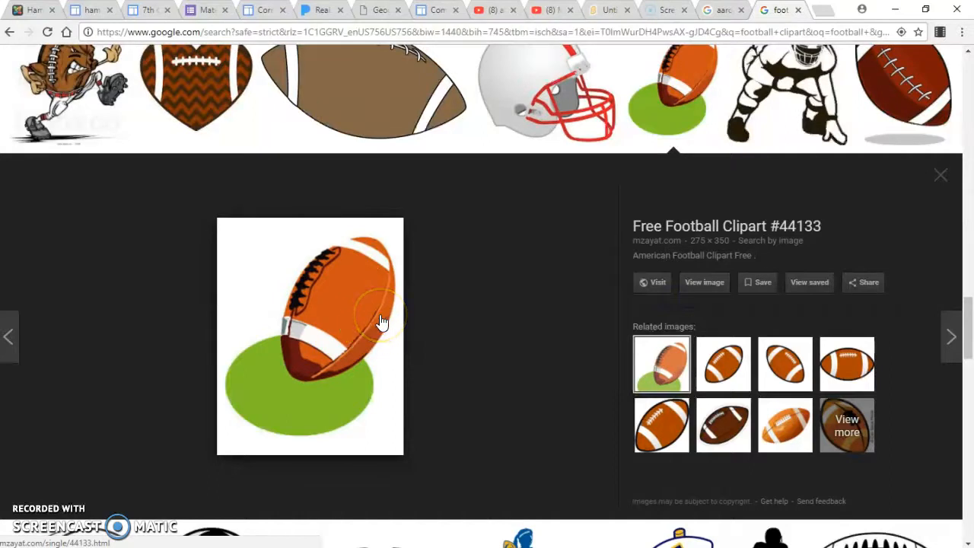
pyautogui.rightClick(326, 303)
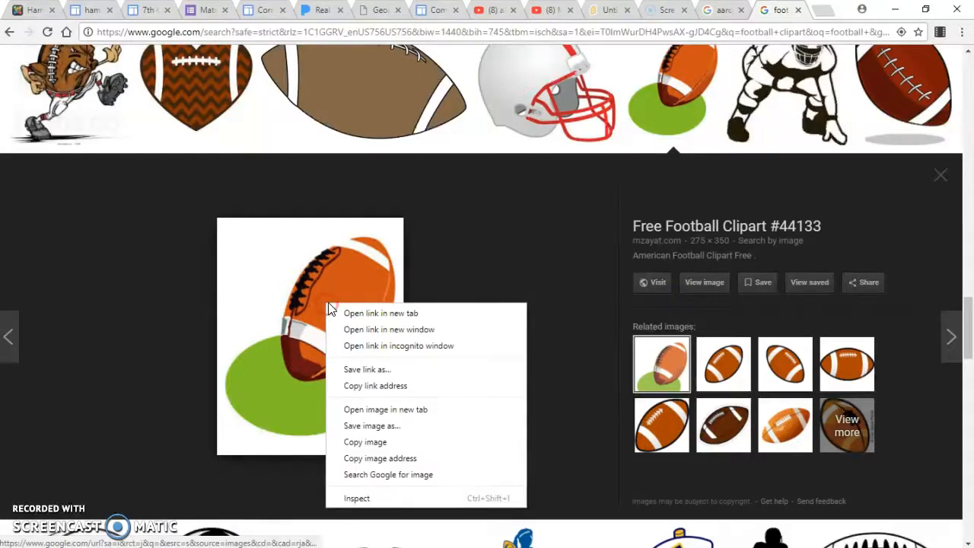
pyautogui.click(372, 426)
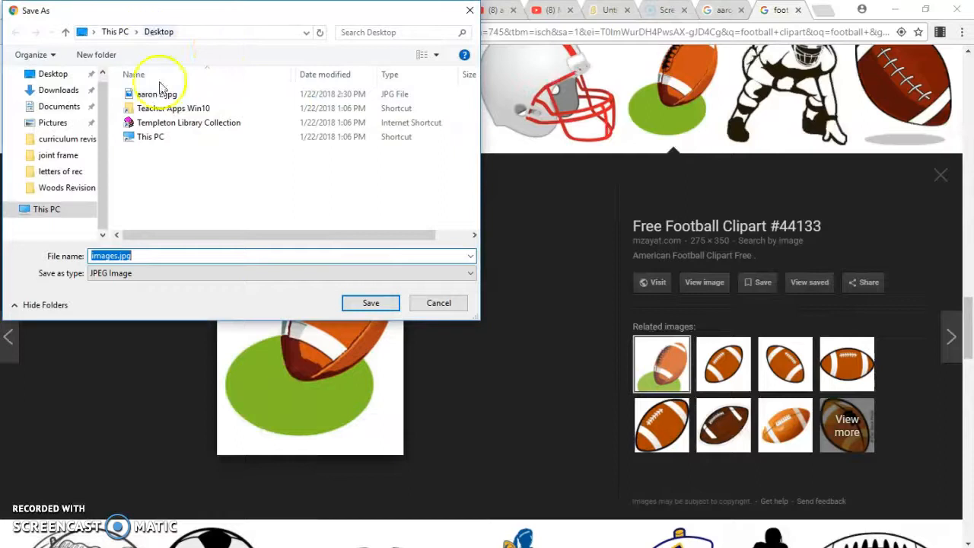
pyautogui.click(362, 306)
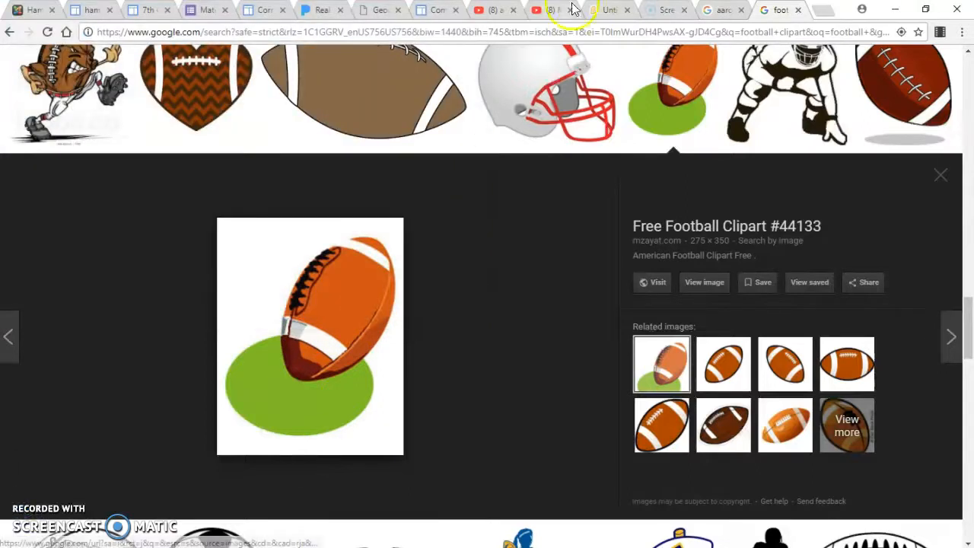
# Step: Switch to the Scratch project and upload images.jpg from the Desktop as a new sprite
pyautogui.click(602, 10)
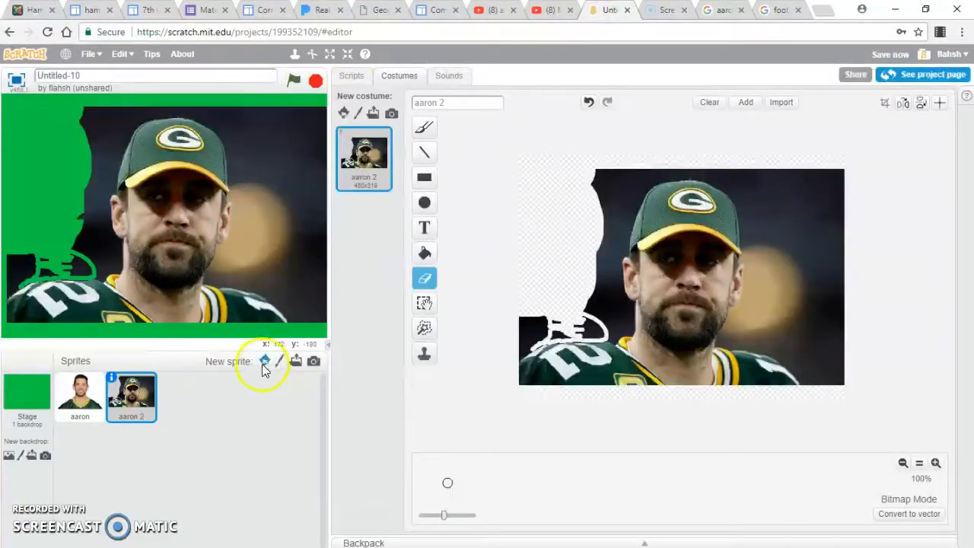
pyautogui.click(296, 362)
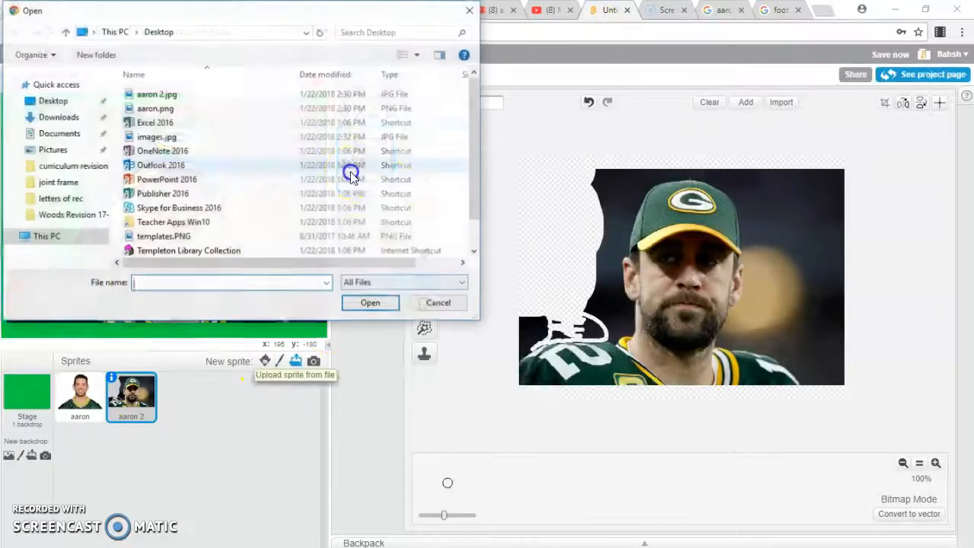
pyautogui.doubleClick(174, 138)
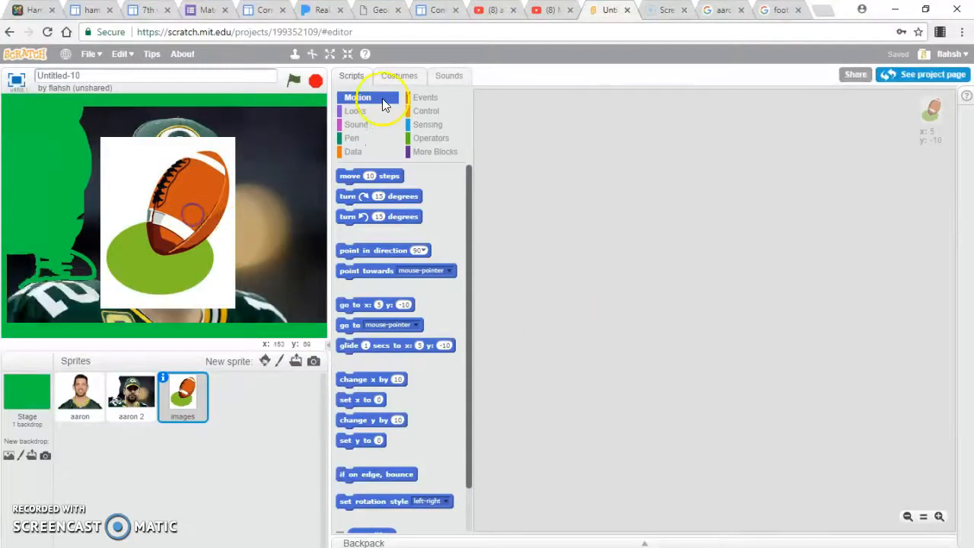
# Step: Open the images sprite's costume and fill its green oval and white background with the transparent colour
pyautogui.click(399, 75)
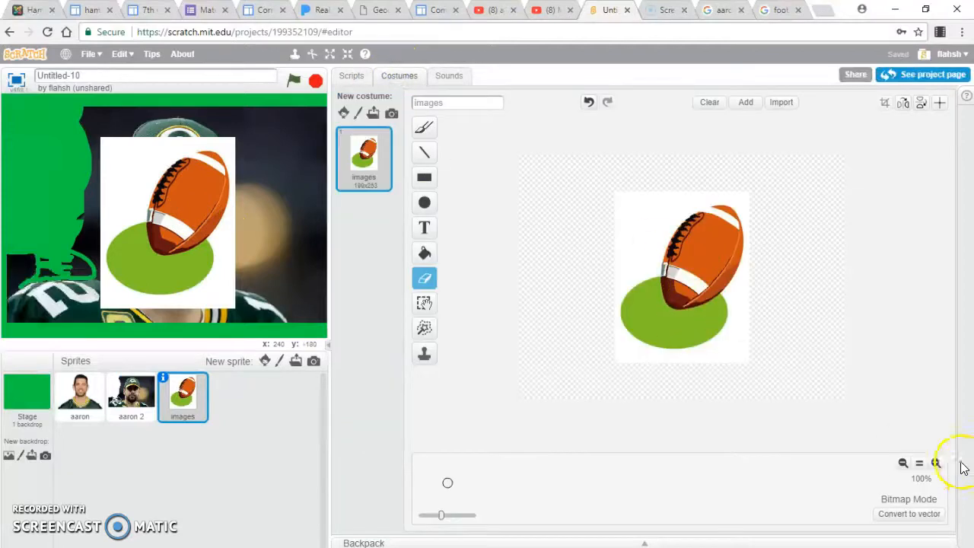
pyautogui.click(936, 464)
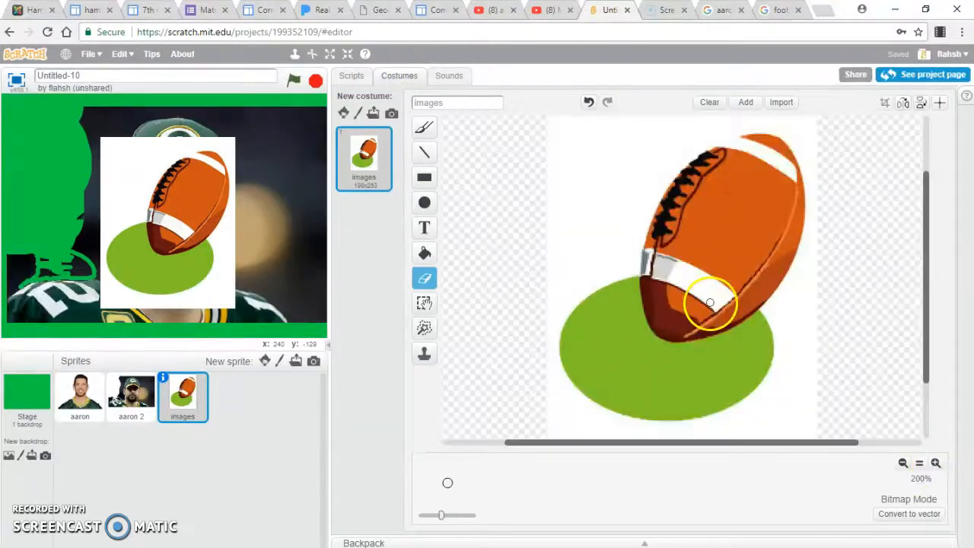
pyautogui.click(421, 254)
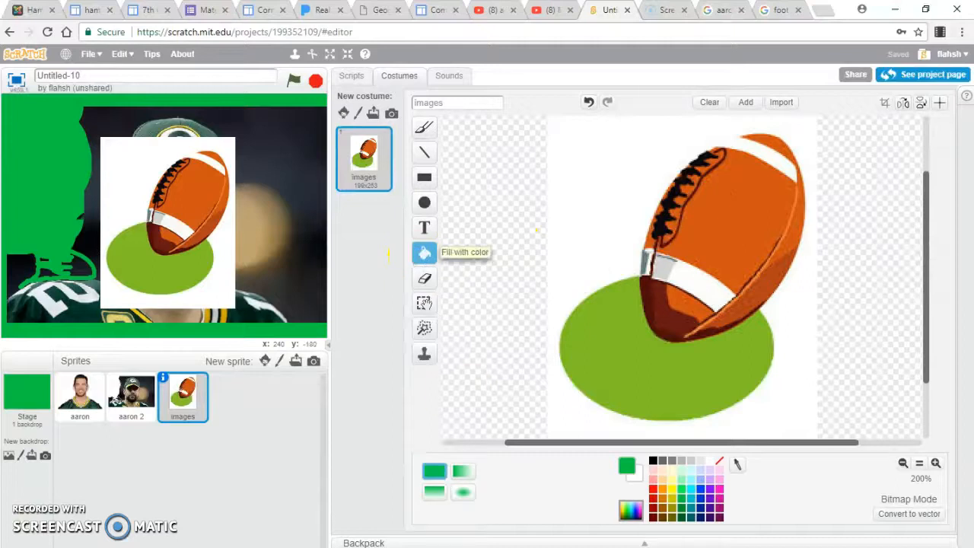
pyautogui.click(720, 463)
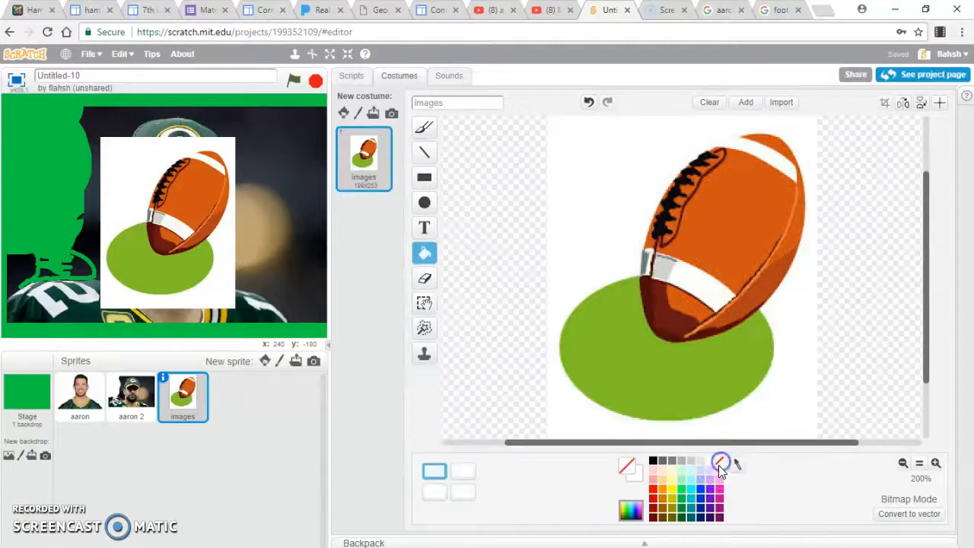
pyautogui.click(662, 378)
pyautogui.click(598, 237)
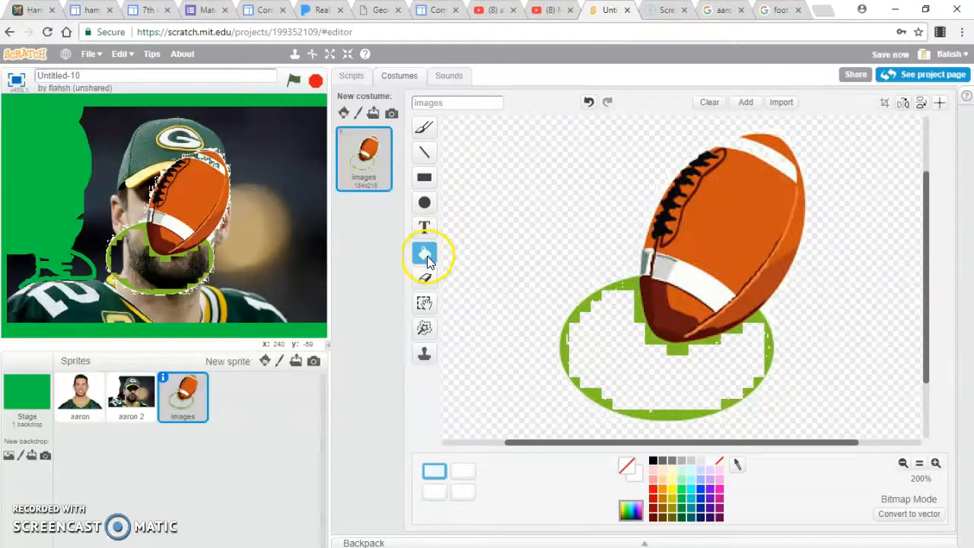
# Step: Erase the leftover green oval outline around the lower end of the football using a much wider eraser
pyautogui.click(424, 203)
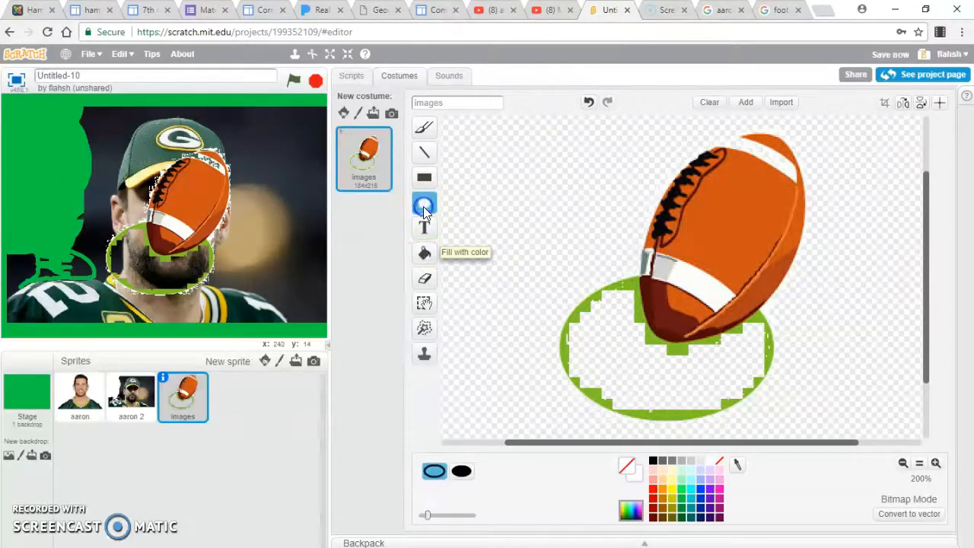
pyautogui.click(424, 281)
pyautogui.click(452, 516)
pyautogui.moveTo(453, 518); pyautogui.dragTo(467, 516)
pyautogui.click(617, 270)
pyautogui.moveTo(616, 269); pyautogui.dragTo(622, 292)
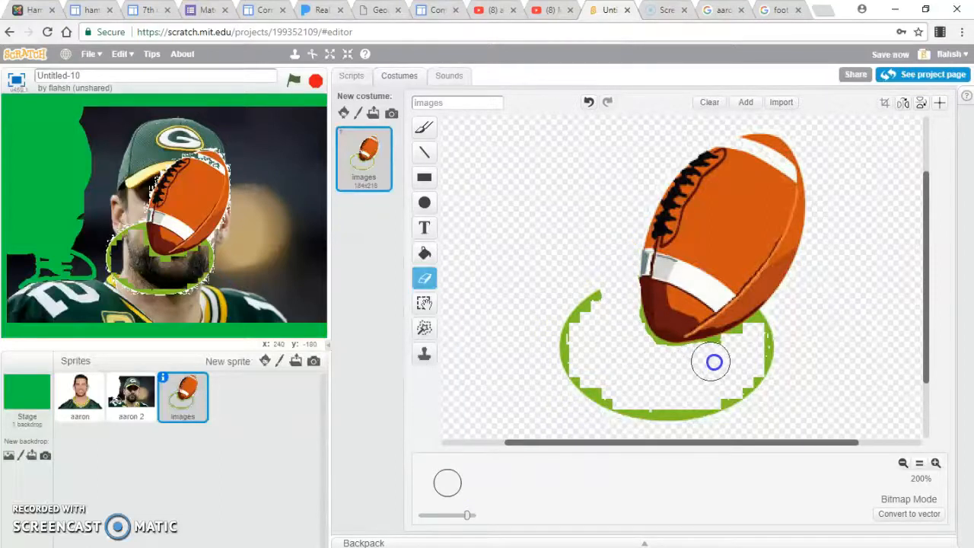
pyautogui.moveTo(771, 331)
pyautogui.mouseDown()
pyautogui.moveTo(729, 404)
pyautogui.moveTo(598, 399)
pyautogui.moveTo(587, 282)
pyautogui.moveTo(598, 279)
pyautogui.mouseUp()
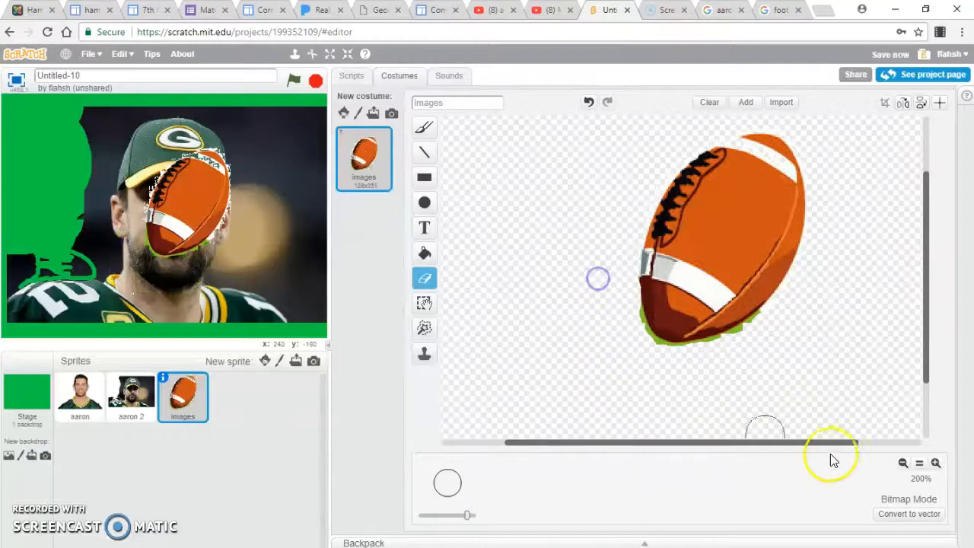
pyautogui.click(937, 464)
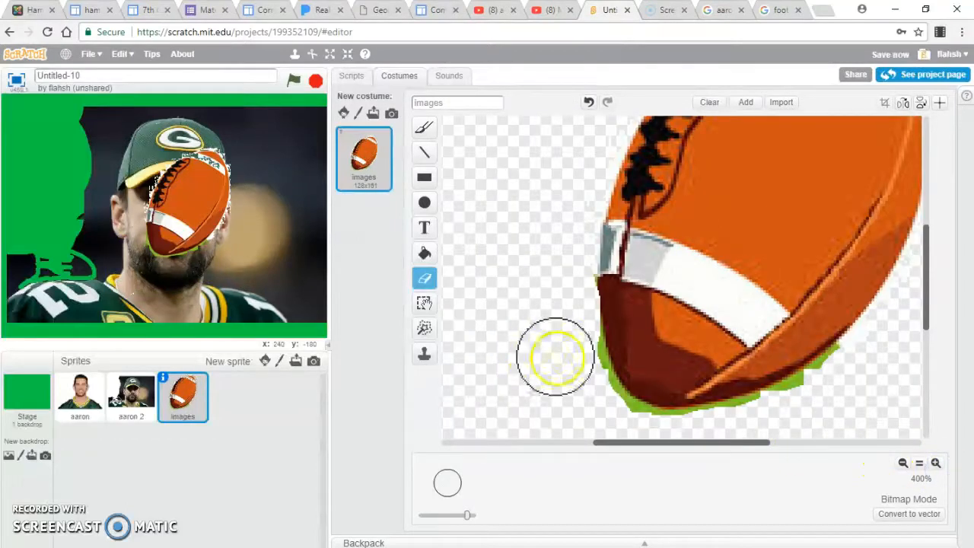